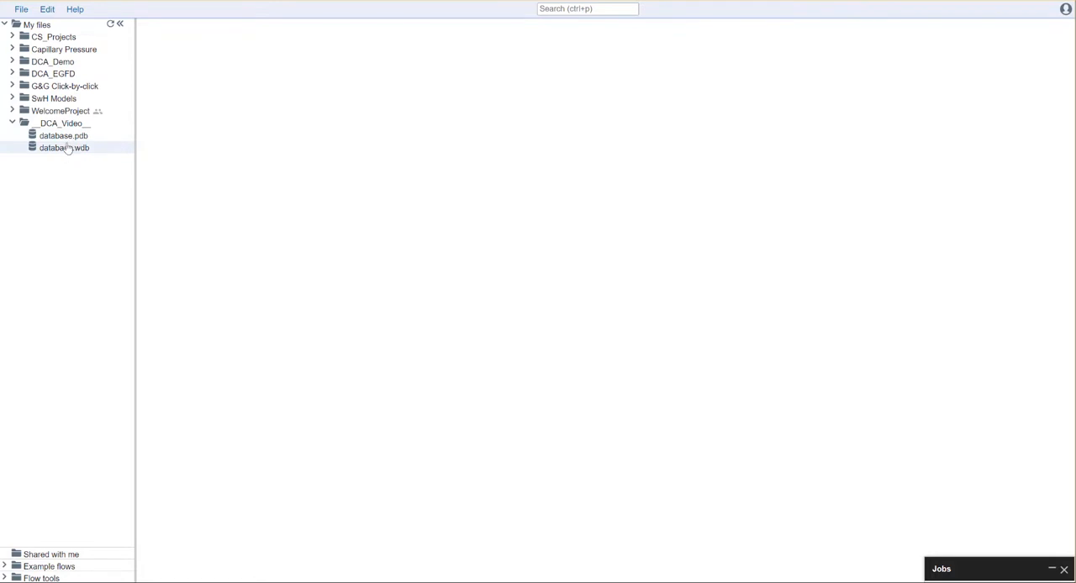
Review the contents of database.pdb and database.wdb in the __DCA_Video__ folder, and close both files
{"action": "left_click", "coordinate": [67, 137]}
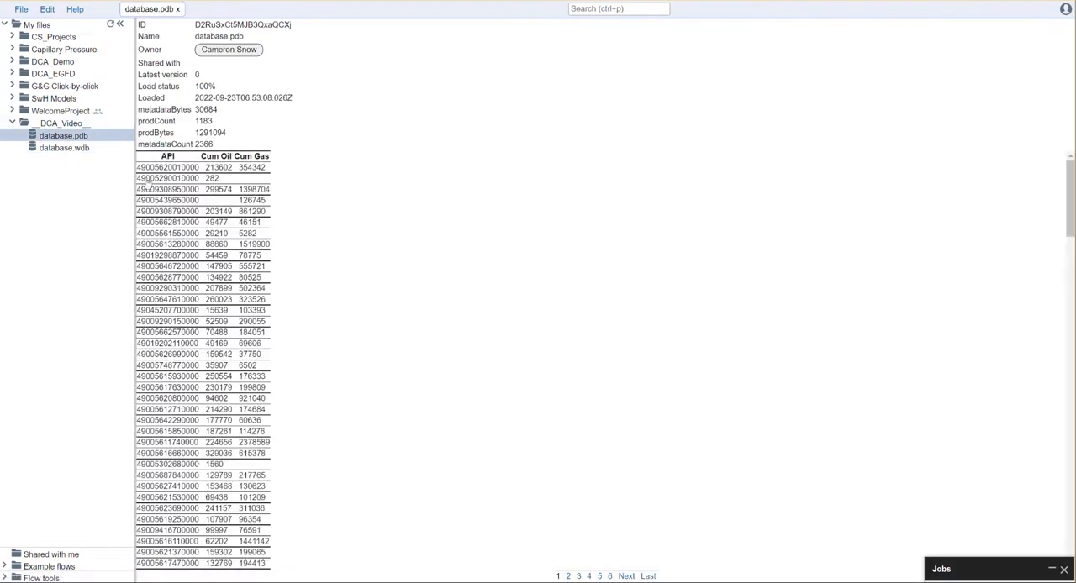
{"action": "left_click", "coordinate": [57, 149]}
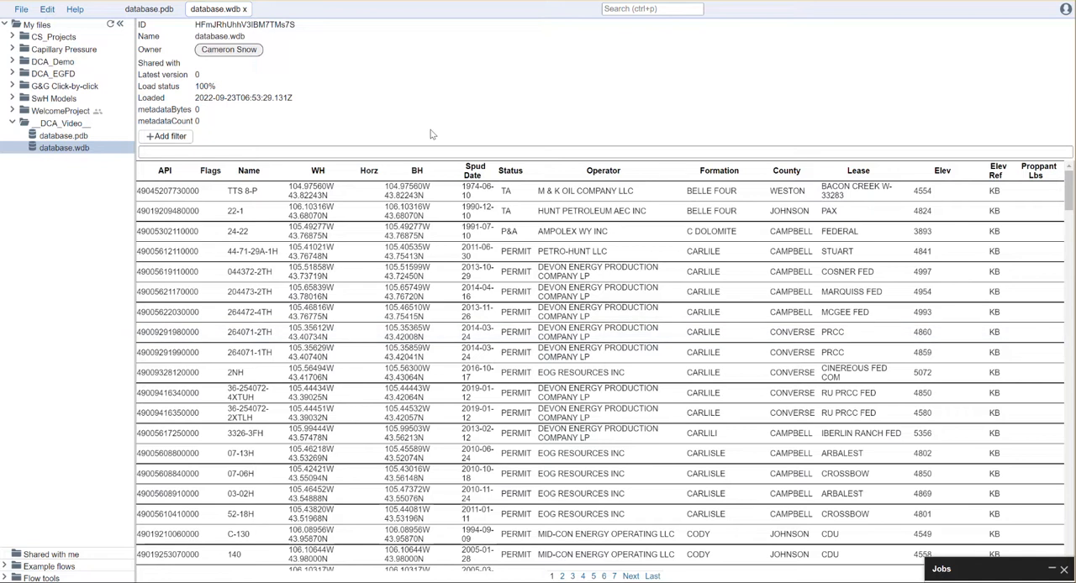
{"action": "left_click", "coordinate": [244, 9]}
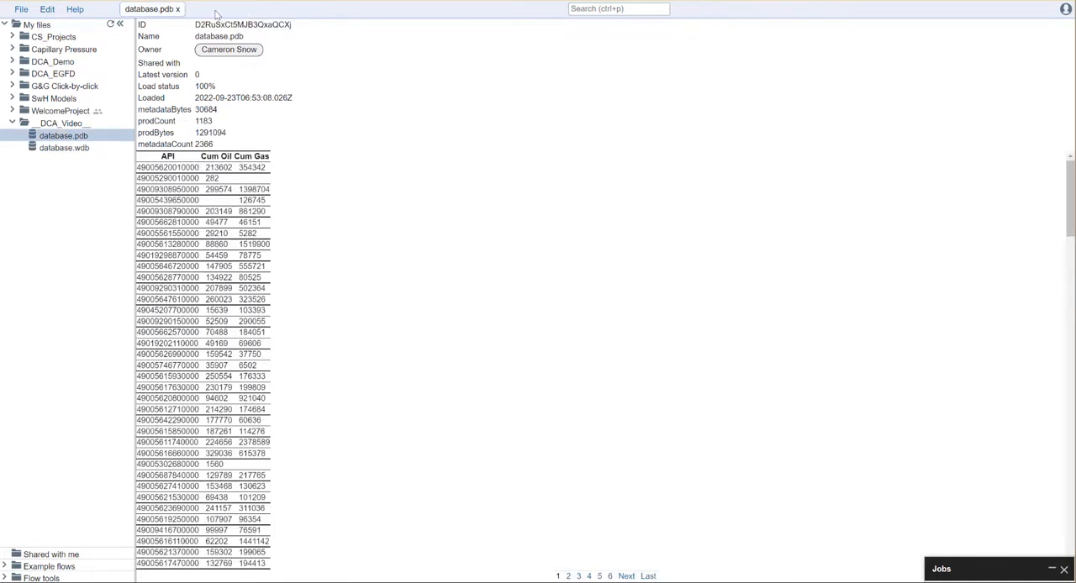
{"action": "left_click", "coordinate": [178, 10]}
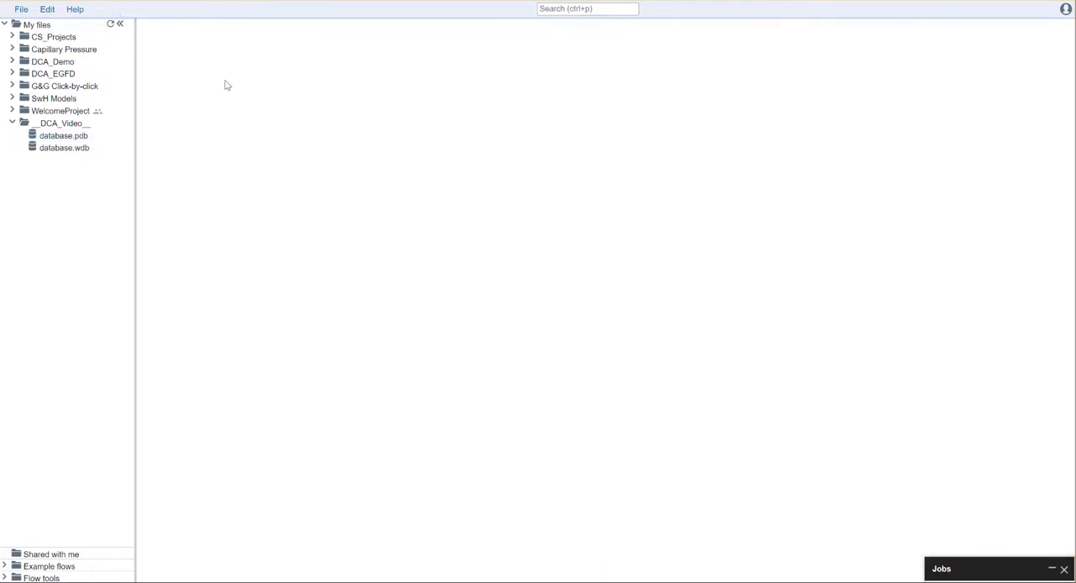
Create a new decline curve analysis named Demo.dca in the __DCA_Video__ folder
{"action": "right_click", "coordinate": [64, 126]}
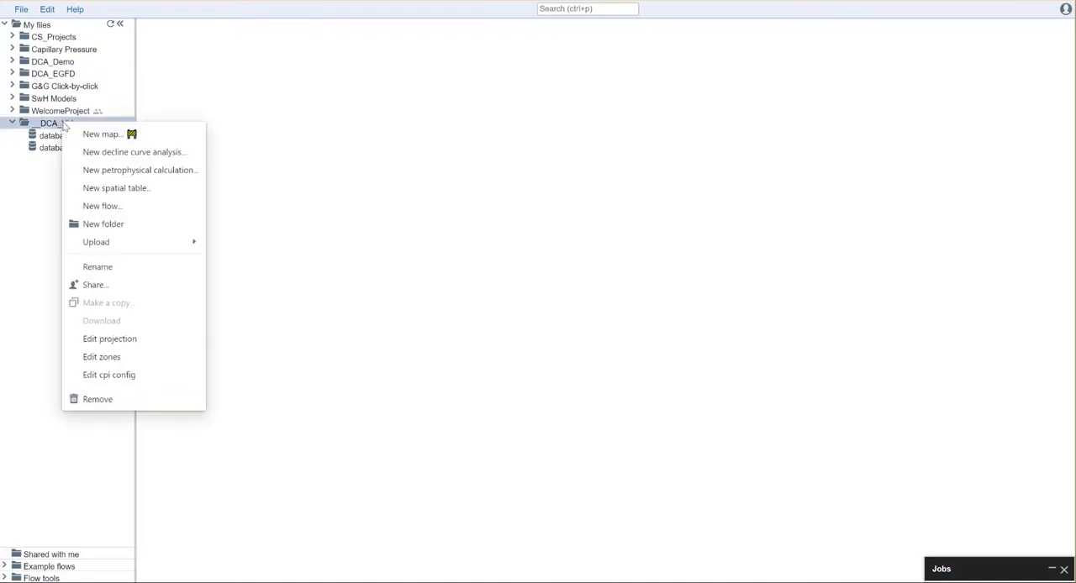
{"action": "left_click", "coordinate": [148, 152]}
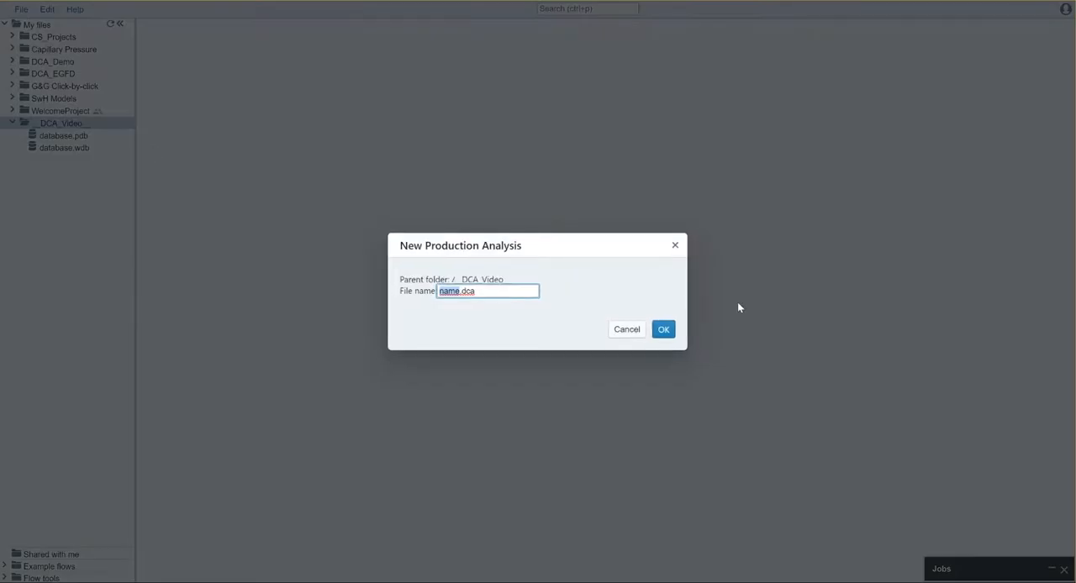
{"action": "type", "text": "Demo"}
{"action": "left_click", "coordinate": [663, 331]}
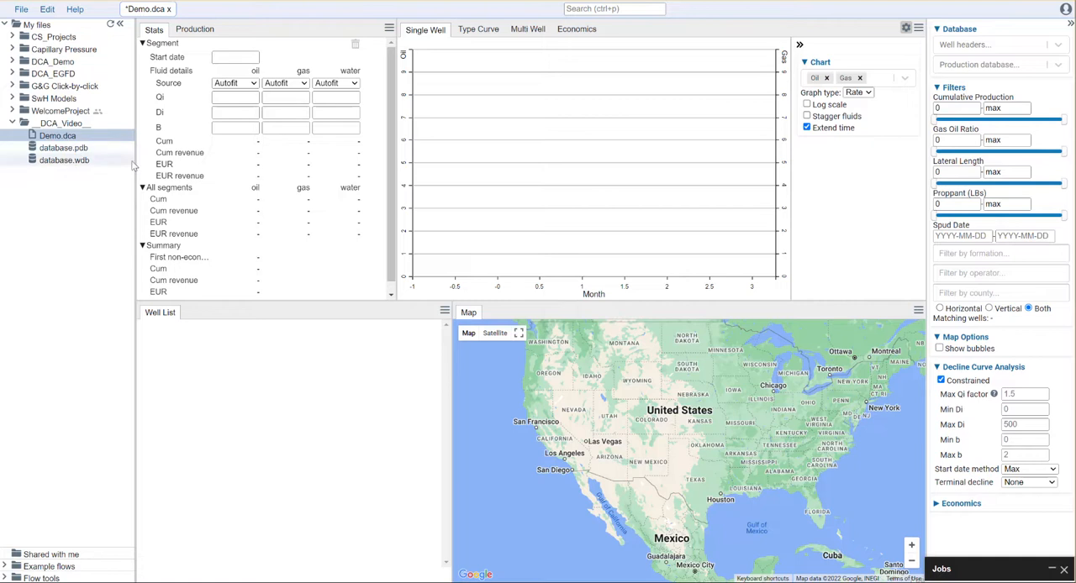
Load database.wdb as the well headers and database.pdb as the production database for the analysis
{"action": "left_click", "coordinate": [1002, 48]}
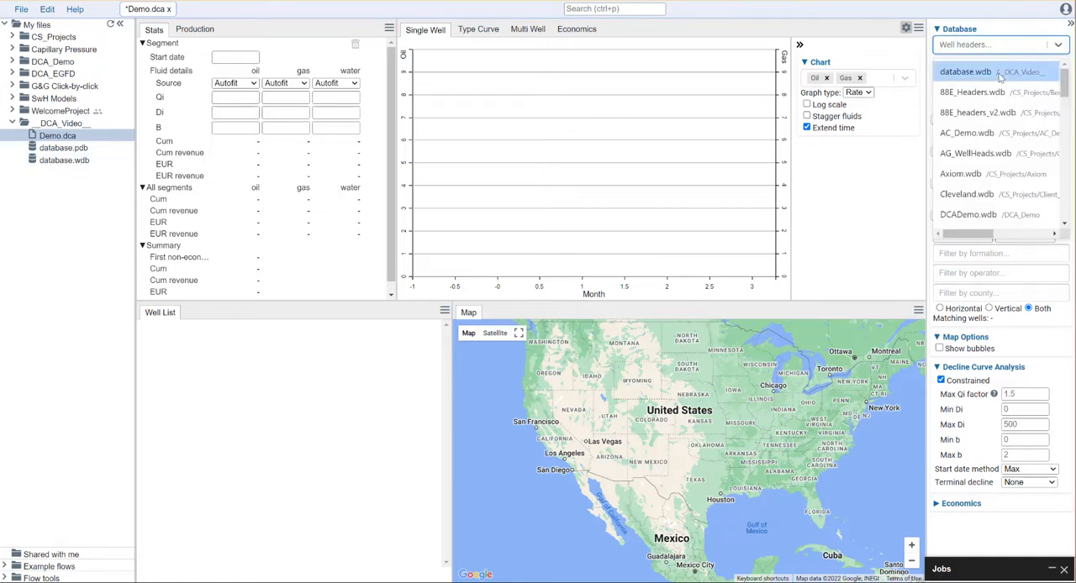
{"action": "left_click", "coordinate": [1002, 73]}
{"action": "left_click", "coordinate": [1003, 66]}
{"action": "left_click", "coordinate": [966, 91]}
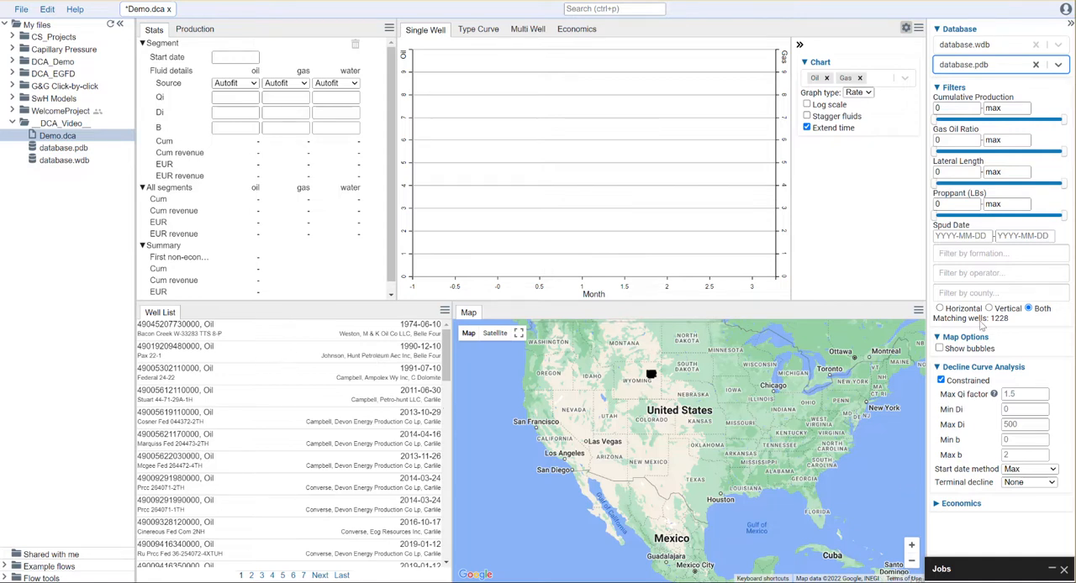
Filter the wells by formation to only those in the NIOBRARA
{"action": "scroll", "coordinate": [663, 369], "scroll_direction": "up", "scroll_amount": 3}
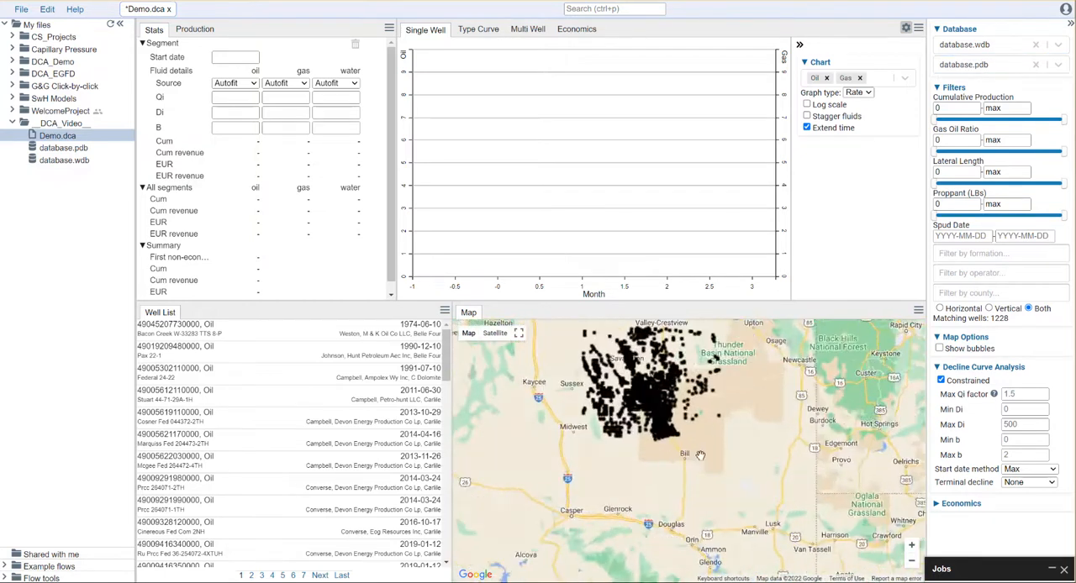
{"action": "left_click", "coordinate": [989, 255]}
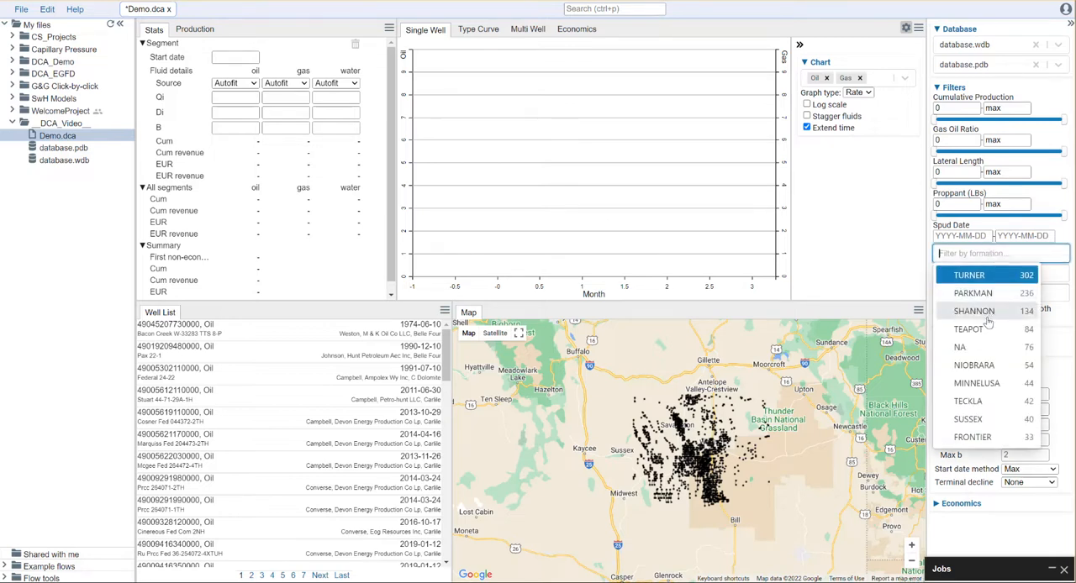
{"action": "left_click", "coordinate": [994, 368]}
{"action": "left_click", "coordinate": [993, 368]}
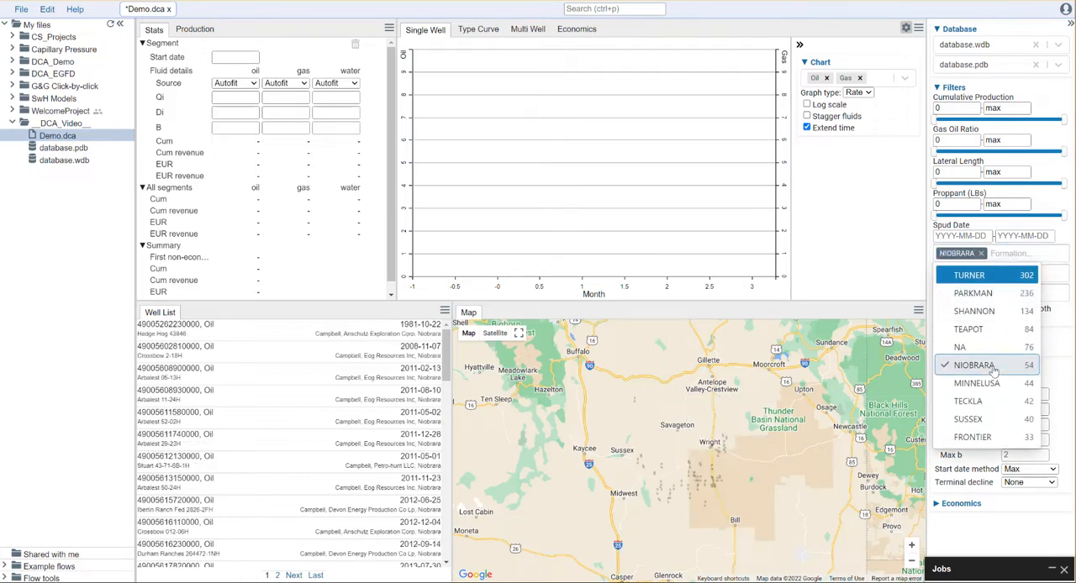
Filter wells to minimum cumulative production 1, gas oil ratio 500 and lateral length 4,500, and show bubbles on the map
{"action": "left_click", "coordinate": [944, 106]}
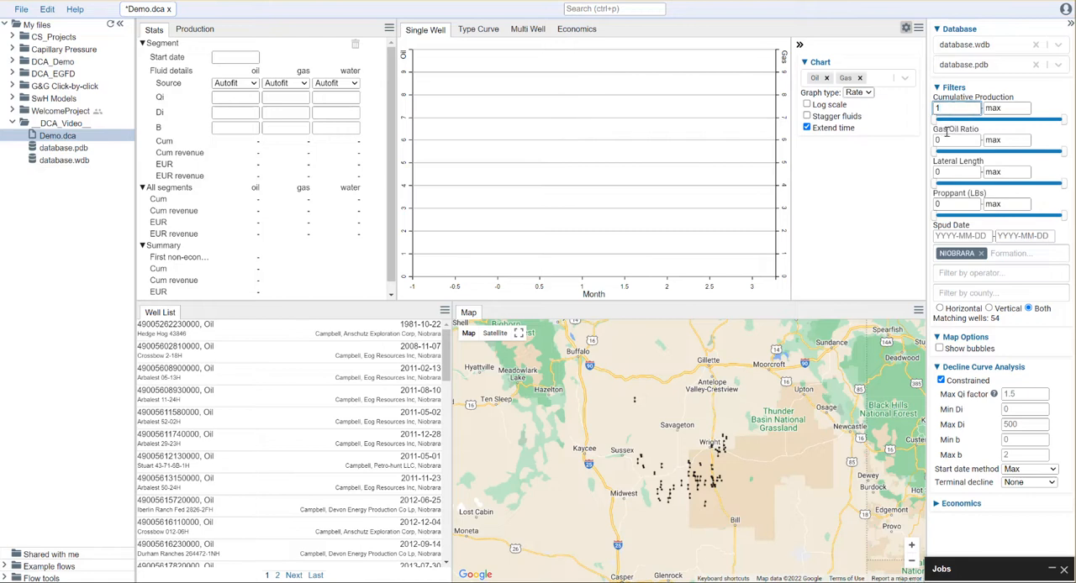
{"action": "left_click", "coordinate": [950, 145]}
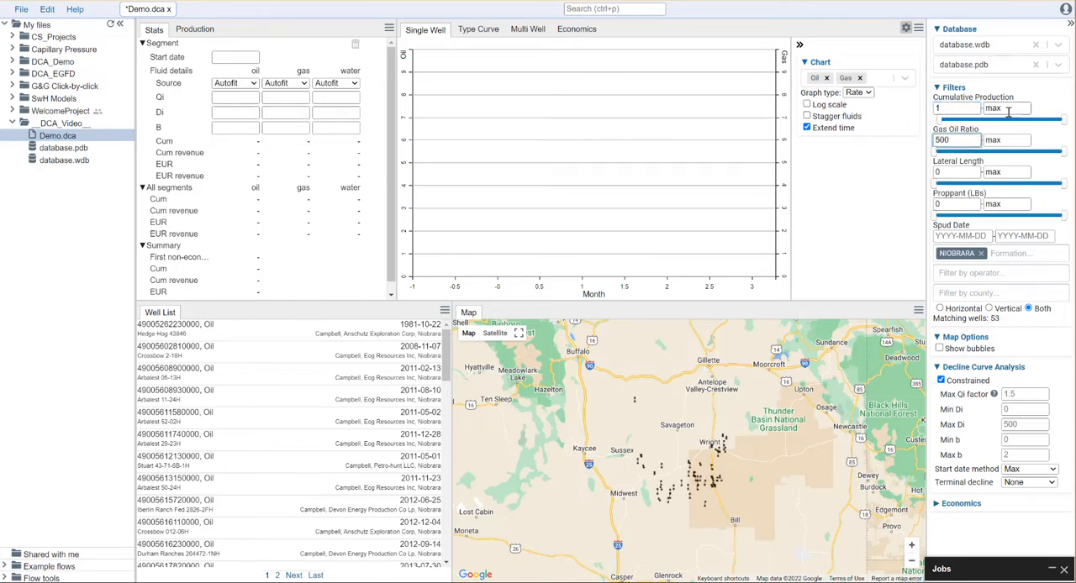
{"action": "left_click", "coordinate": [955, 171]}
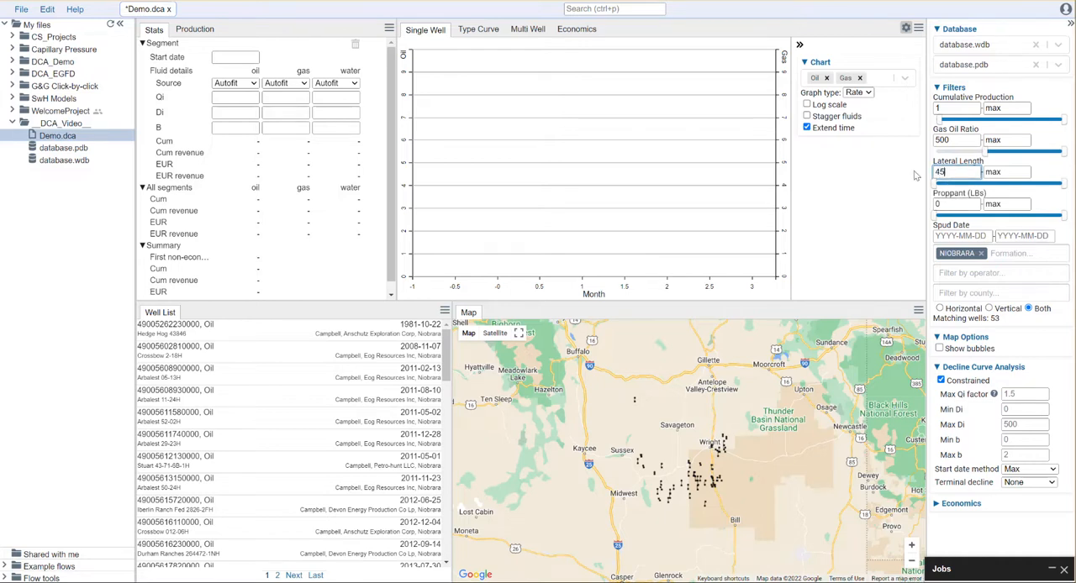
{"action": "type", "text": "4500"}
{"action": "left_click", "coordinate": [1015, 173]}
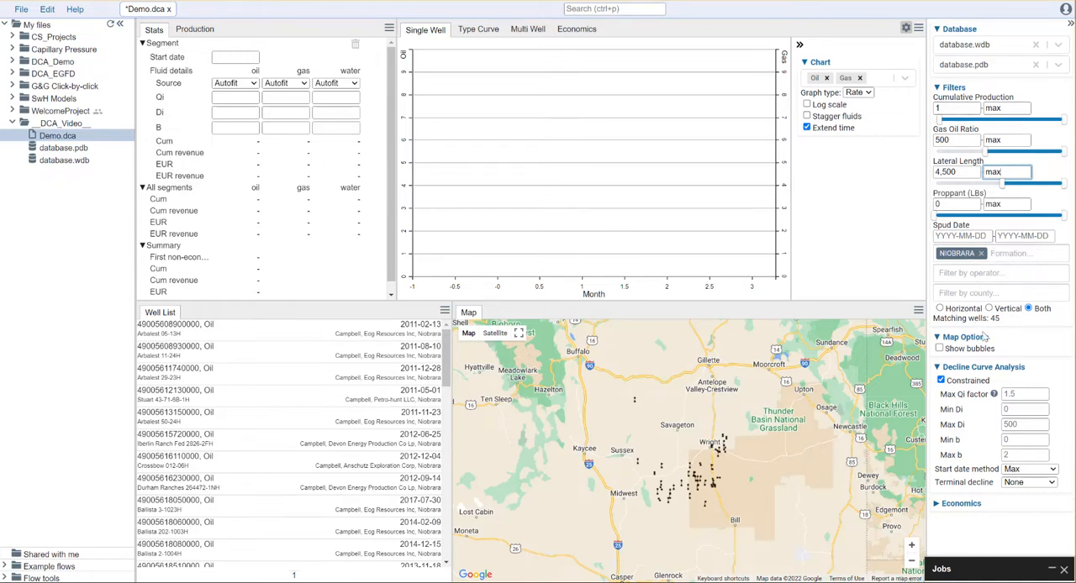
{"action": "left_click", "coordinate": [968, 350]}
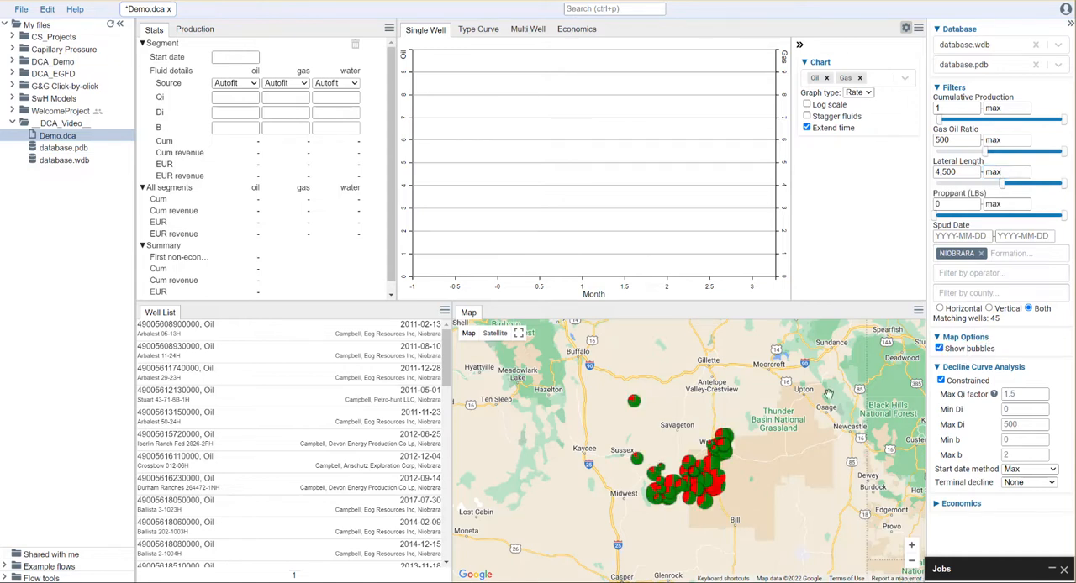
{"action": "scroll", "coordinate": [704, 486], "scroll_direction": "up", "scroll_amount": 2}
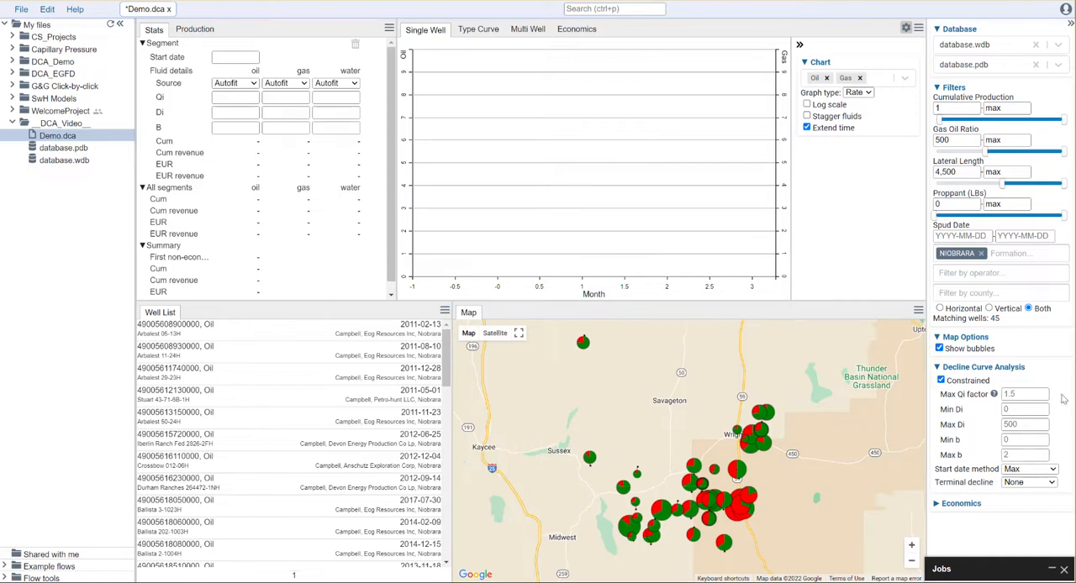
Constrain the decline fit to Max Qi factor 1.5, Min Di 0.01, Max Di 500, Min b 0 and Max b 1.3
{"action": "left_click", "coordinate": [1021, 394]}
{"action": "left_click", "coordinate": [1020, 409]}
{"action": "type", "text": "0.01"}
{"action": "left_click", "coordinate": [1015, 425]}
{"action": "left_click", "coordinate": [1017, 441]}
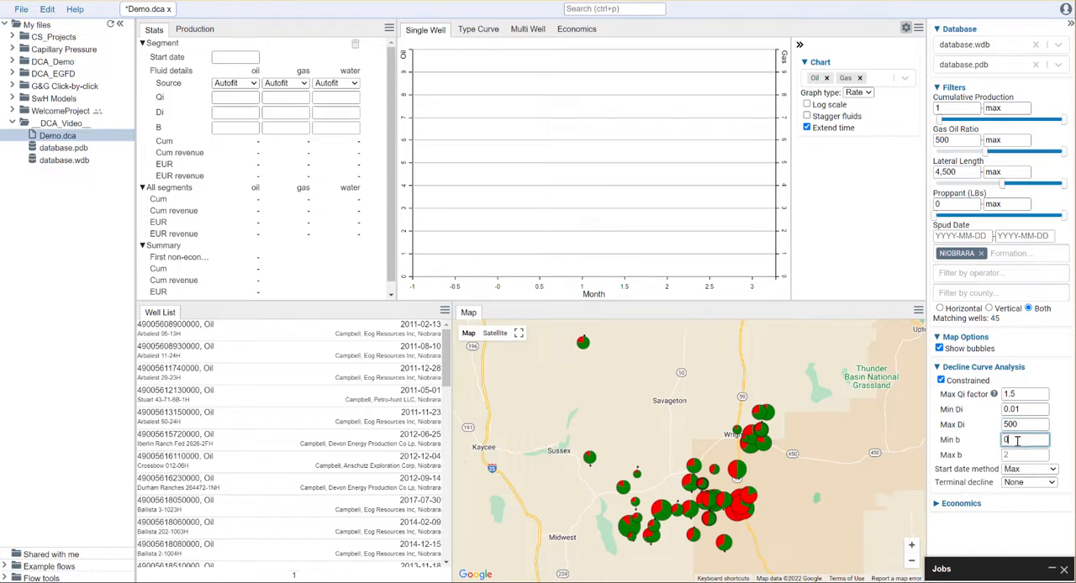
{"action": "key", "text": "Tab"}
{"action": "left_click", "coordinate": [1012, 439]}
Set the start date method to First decline and the terminal decline to Exponential with a minimum decline of 0.08
{"action": "left_click", "coordinate": [1053, 471]}
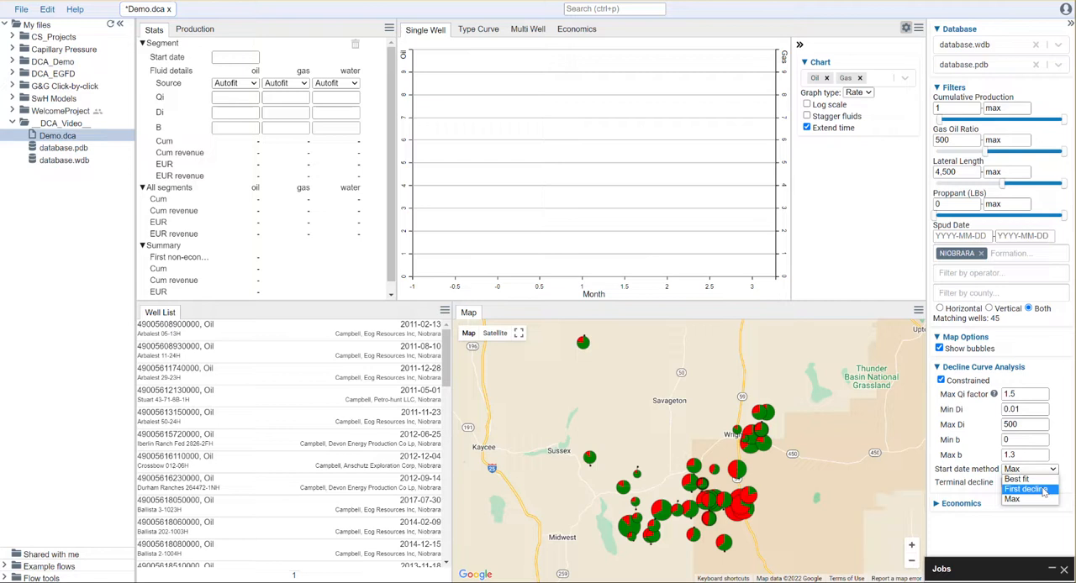
{"action": "left_click", "coordinate": [1043, 490]}
{"action": "left_click", "coordinate": [1046, 483]}
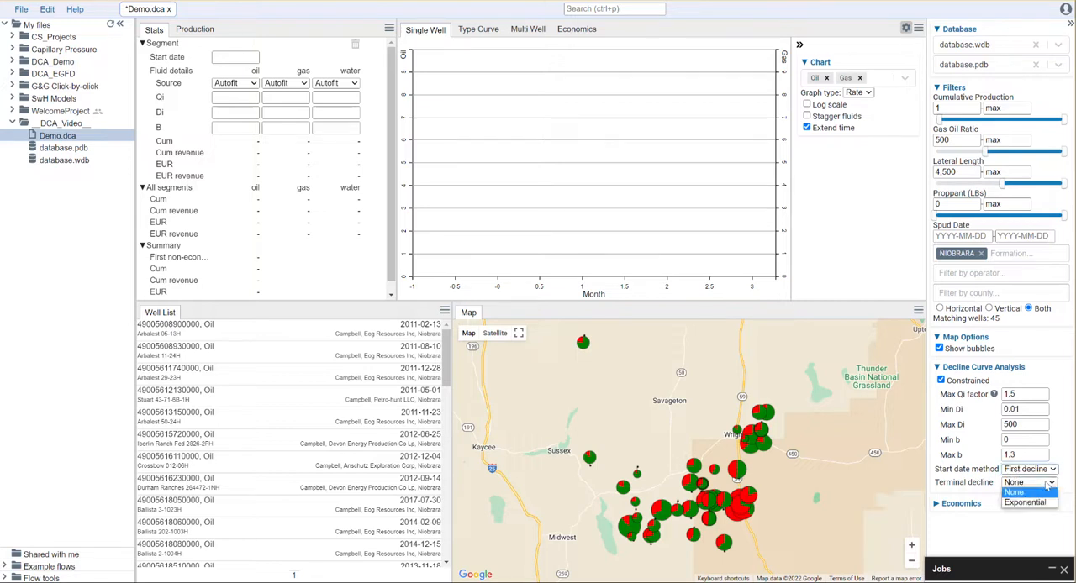
{"action": "left_click", "coordinate": [1025, 502]}
{"action": "left_click", "coordinate": [1028, 496]}
{"action": "type", "text": "0.08"}
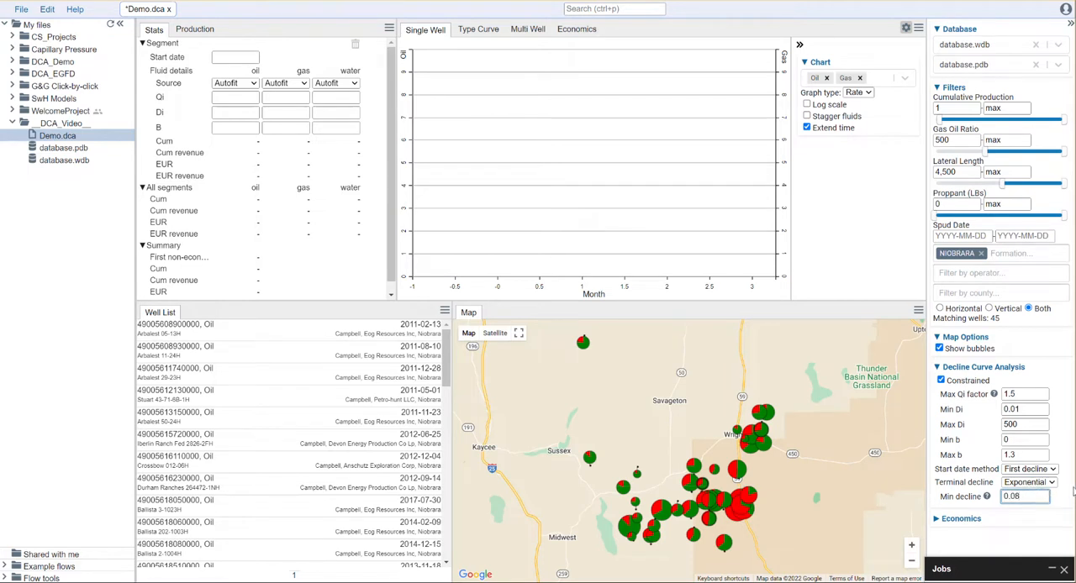
{"action": "left_click", "coordinate": [1068, 492]}
Check the autofitted decline curves of the first six wells in the list, ending back on Arbalest 05-13H
{"action": "left_click", "coordinate": [247, 333]}
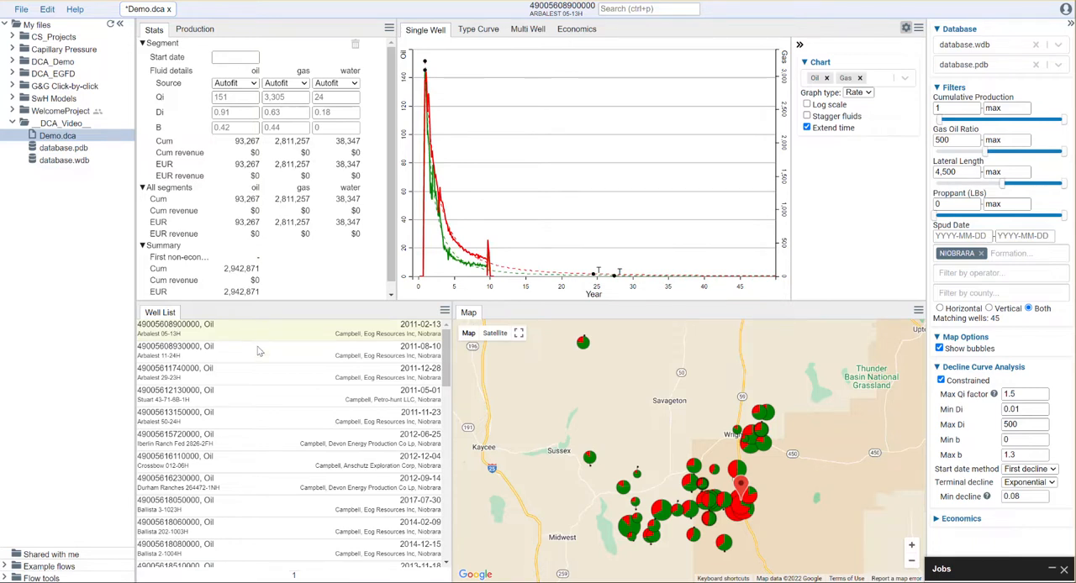
{"action": "left_click", "coordinate": [272, 357]}
{"action": "left_click", "coordinate": [276, 376]}
{"action": "left_click", "coordinate": [279, 397]}
{"action": "left_click", "coordinate": [285, 422]}
{"action": "left_click", "coordinate": [284, 437]}
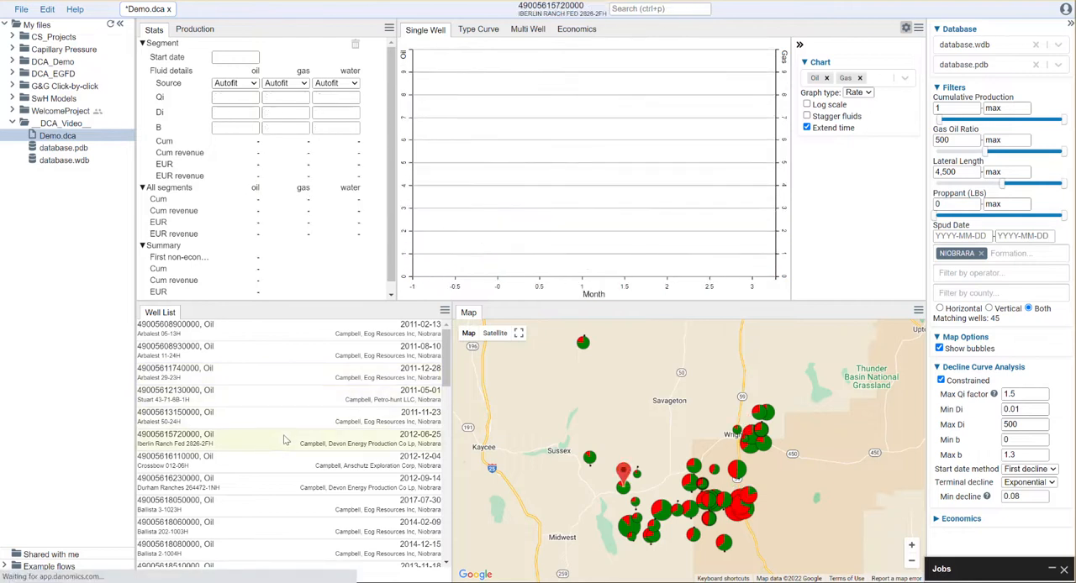
{"action": "left_click", "coordinate": [250, 332]}
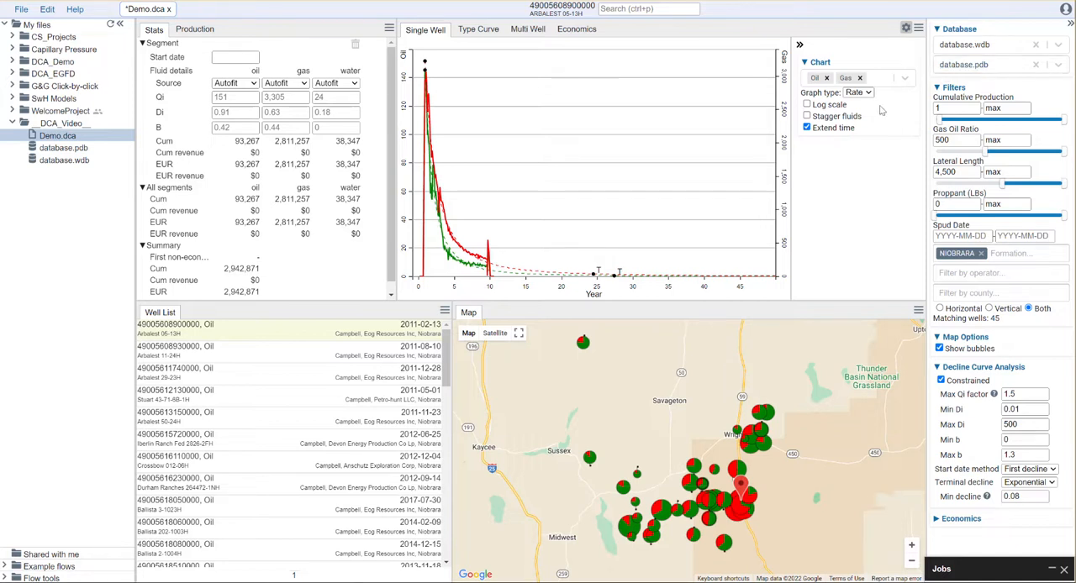
Show the single-well chart on a log scale with staggered fluids, limited to about the first 13 years
{"action": "left_click", "coordinate": [829, 106]}
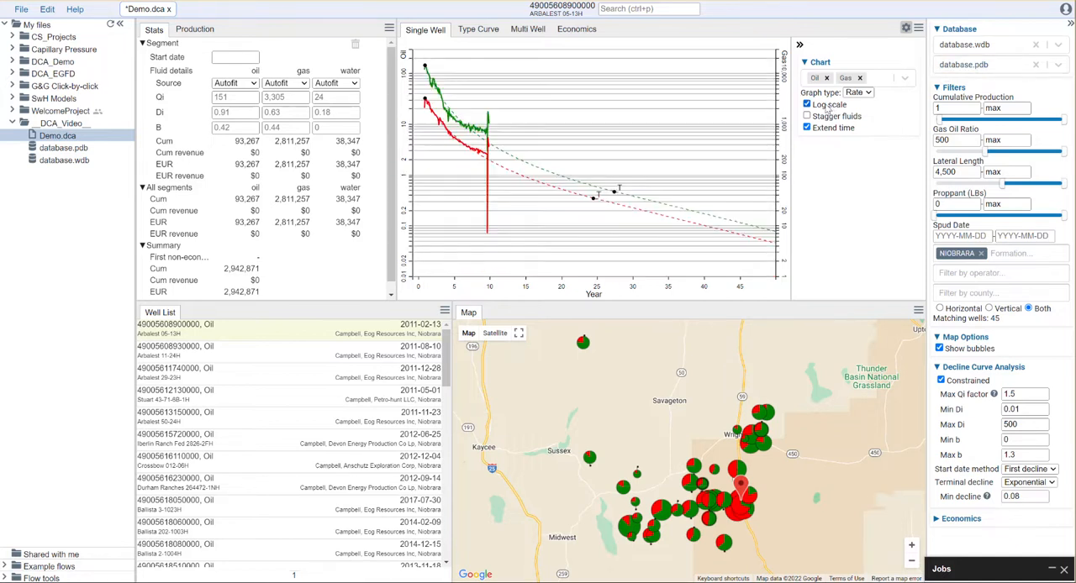
{"action": "left_click", "coordinate": [832, 119]}
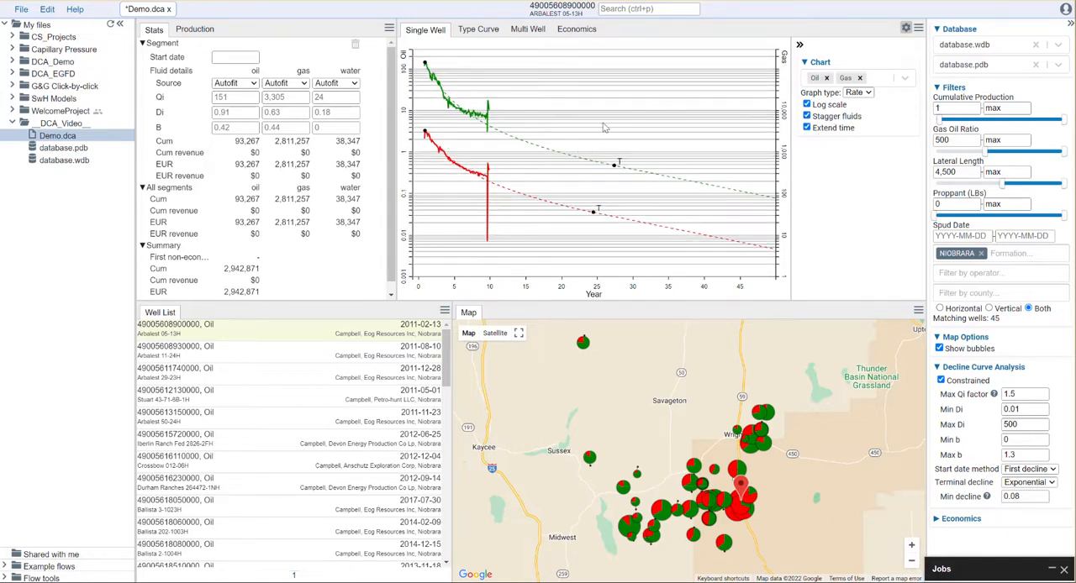
{"action": "left_click_drag", "start_coordinate": [516, 286], "coordinate": [419, 287]}
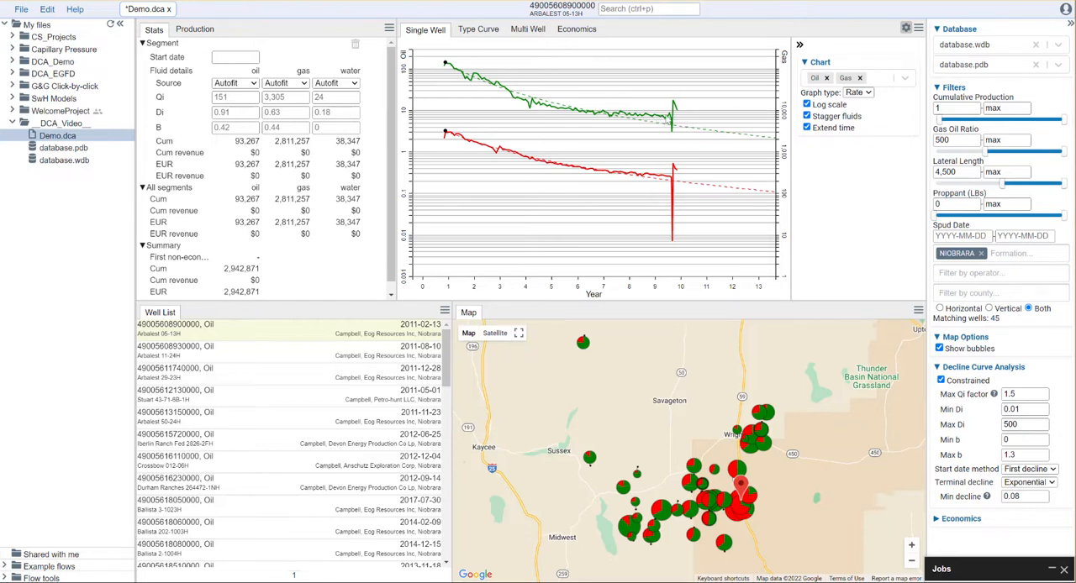
Override the oil B factor of well Arbalest 05-13H with 0.6
{"action": "left_click", "coordinate": [246, 127]}
{"action": "type", "text": "0.6"}
{"action": "left_click", "coordinate": [239, 112]}
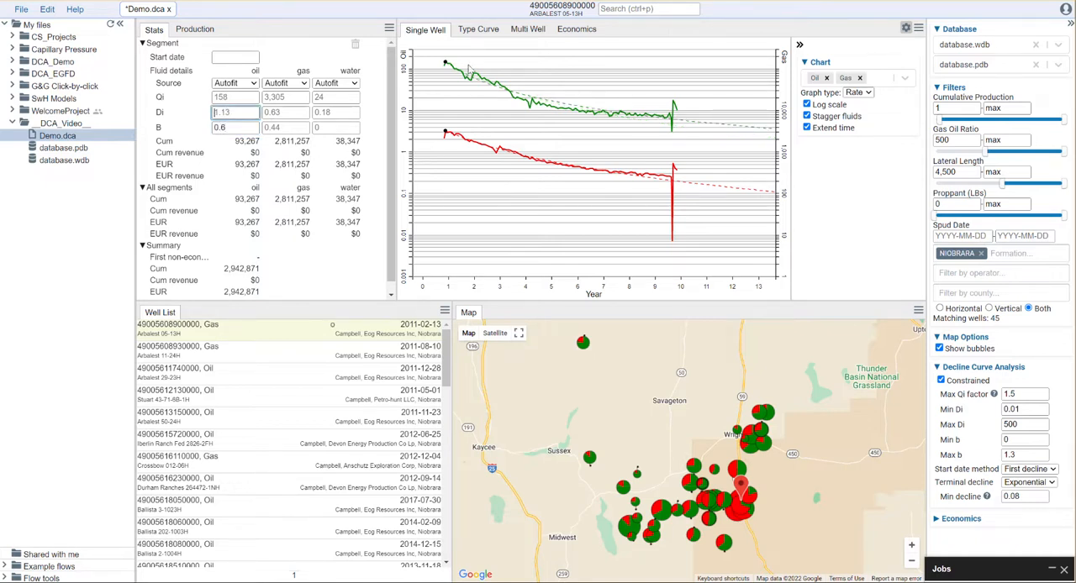
Select well Arbalest 11-24H and override its oil B factor
{"action": "left_click", "coordinate": [337, 355]}
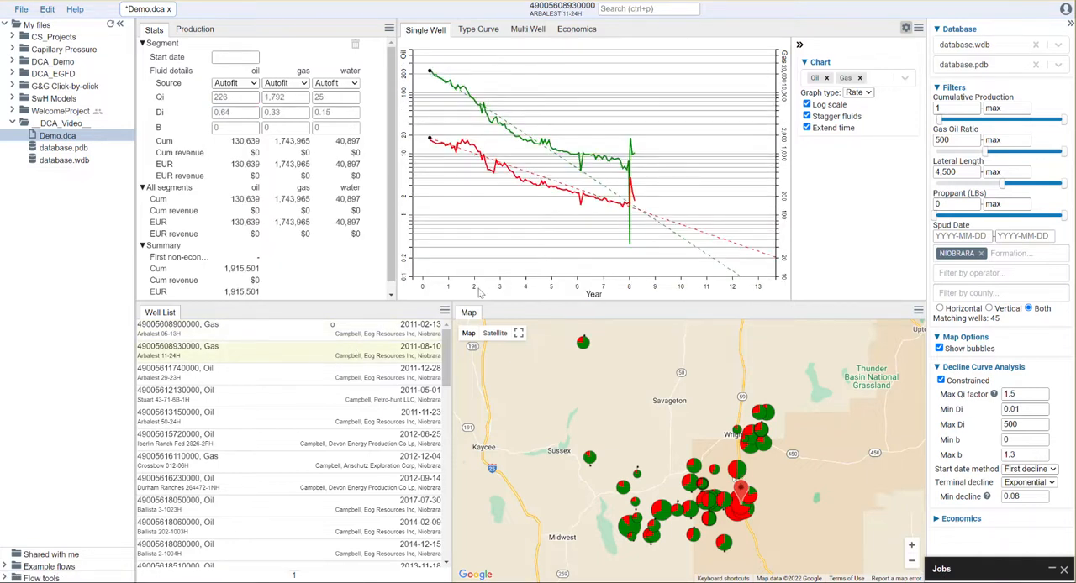
{"action": "left_click", "coordinate": [234, 127]}
{"action": "left_click", "coordinate": [228, 113]}
Add a second decline segment to well Arbalest 29-23H just before the production jump at about year 6.5
{"action": "left_click", "coordinate": [231, 379]}
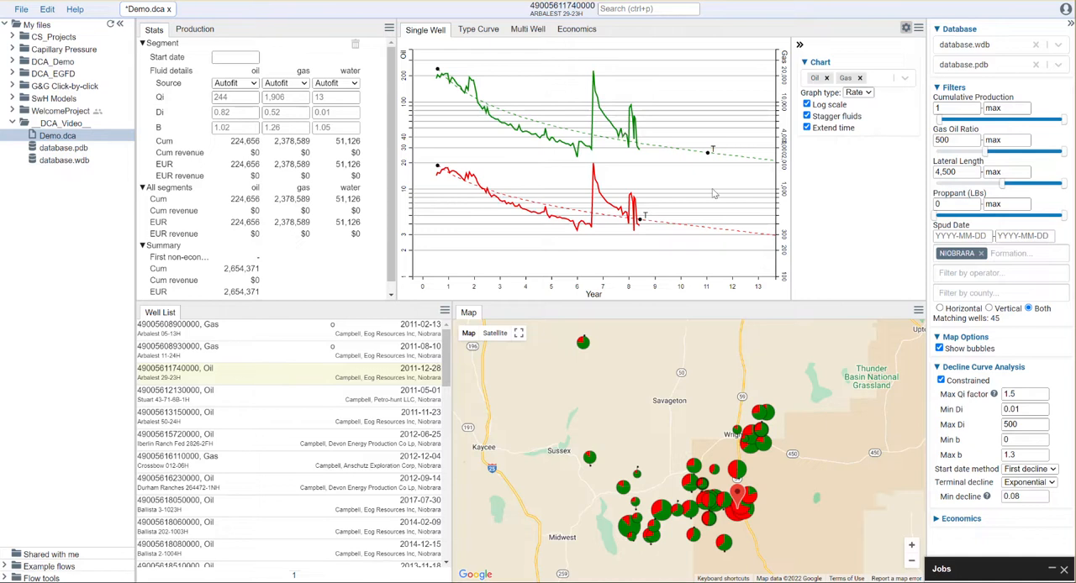
{"action": "right_click", "coordinate": [590, 229]}
{"action": "left_click", "coordinate": [618, 242]}
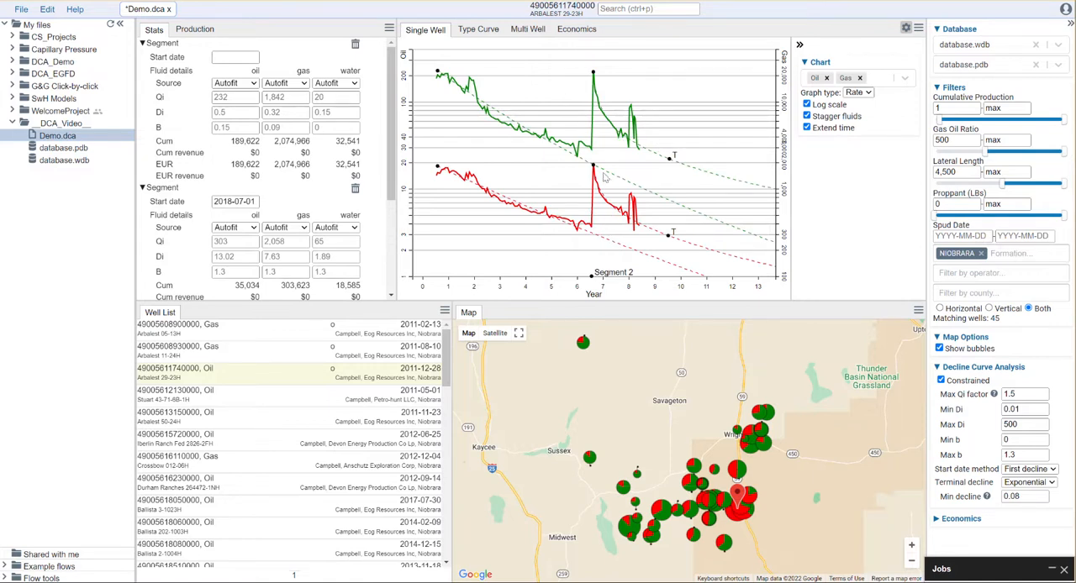
Try an oil B factor of 0.3 on the first segment of Arbalest 29-23H
{"action": "left_click", "coordinate": [241, 127]}
{"action": "type", "text": "0.3"}
{"action": "left_click", "coordinate": [244, 112]}
Set the oil B factor of the first segment of Arbalest 29-23H to 0.5
{"action": "double_click", "coordinate": [229, 128]}
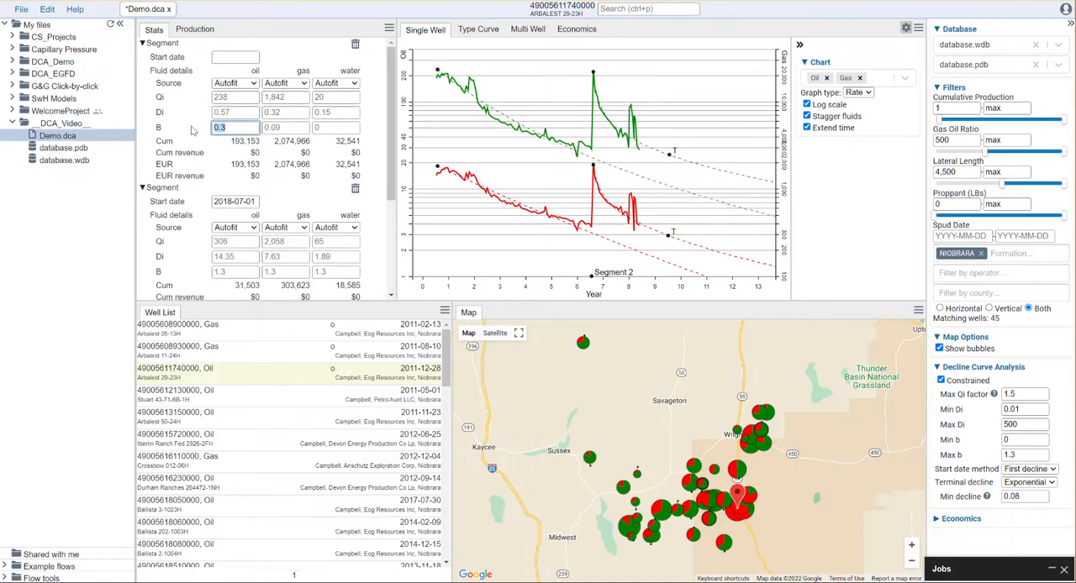
{"action": "type", "text": "0.5"}
{"action": "left_click", "coordinate": [239, 113]}
Set the oil B factor of the second segment of Arbalest 29-23H to 1
{"action": "scroll", "coordinate": [279, 260], "scroll_direction": "down", "scroll_amount": 2}
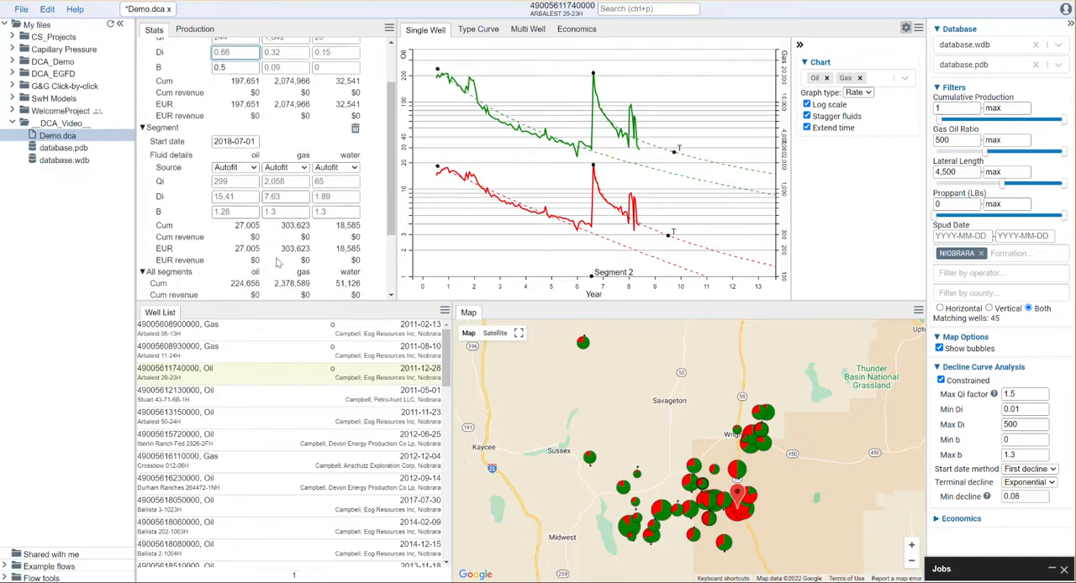
{"action": "left_click", "coordinate": [236, 212]}
{"action": "type", "text": "1"}
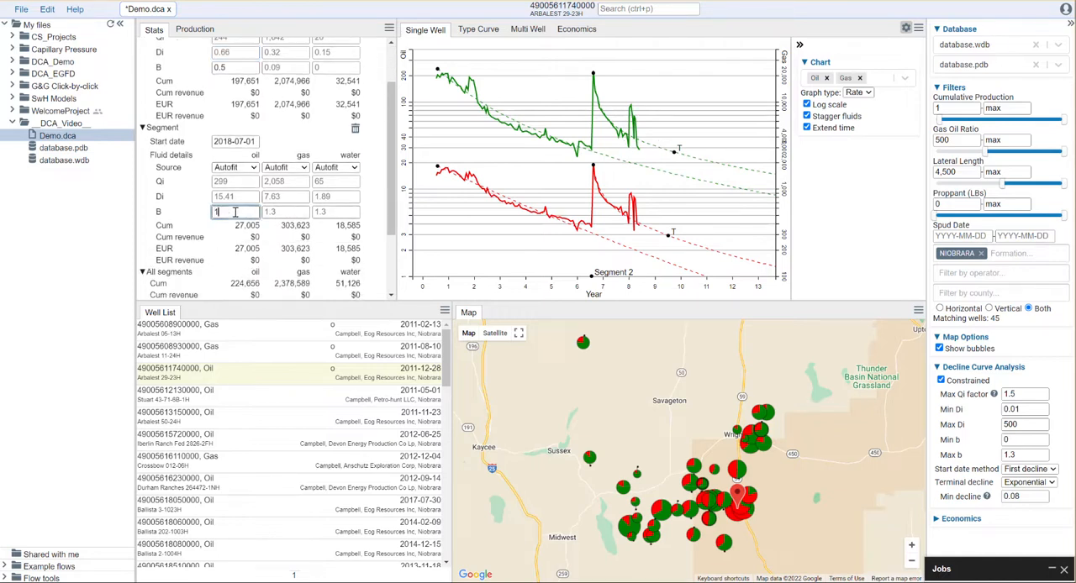
{"action": "key", "text": "Return"}
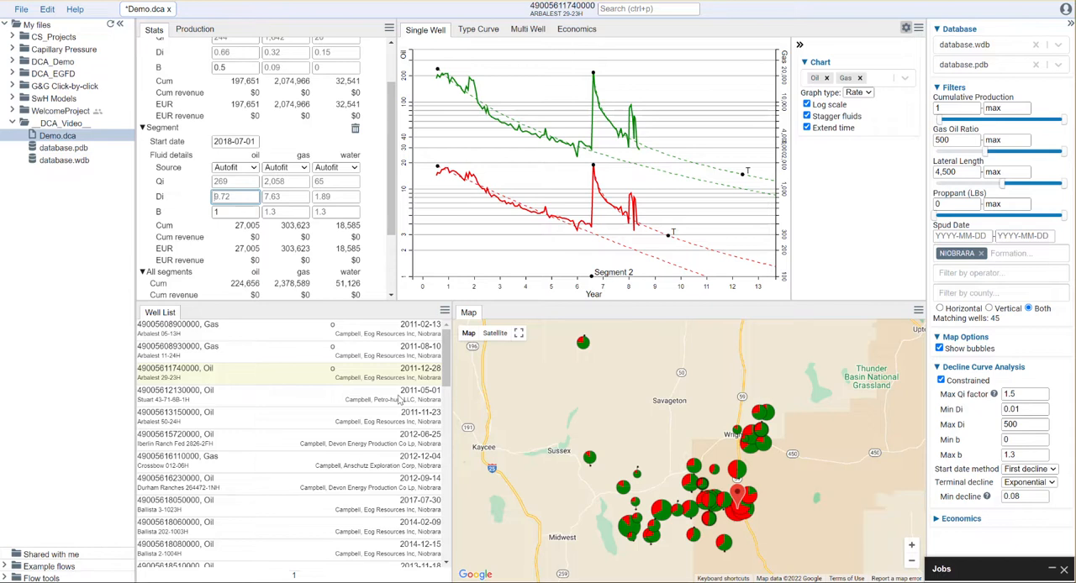
{"action": "key", "text": "Tab"}
Review the decline fits of the following wells in the list, through Durham Ranches 264472-1NH
{"action": "left_click", "coordinate": [330, 405]}
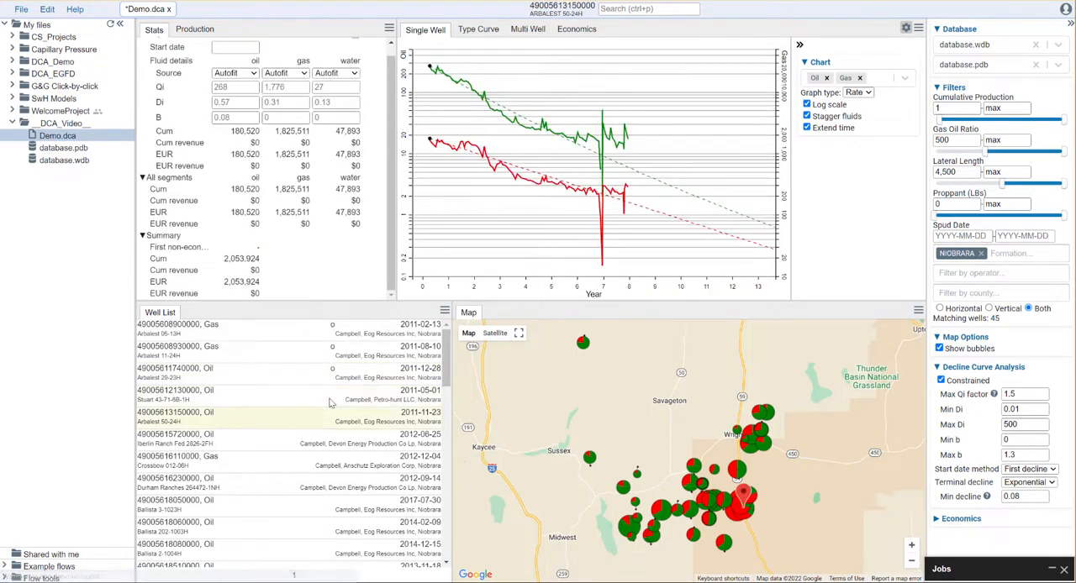
{"action": "key", "text": "Down"}
{"action": "key", "text": "Down"}
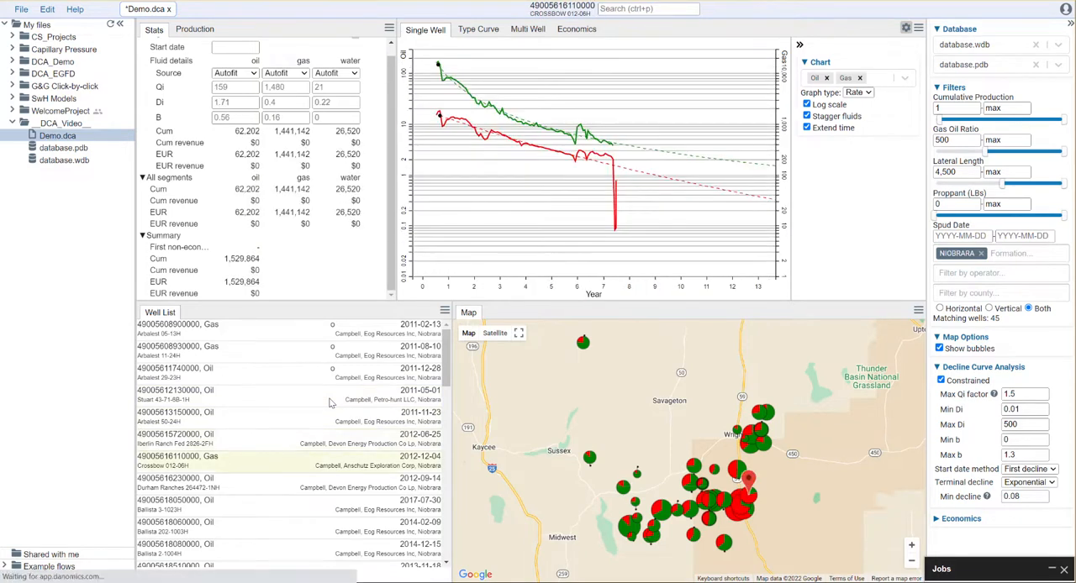
{"action": "key", "text": "Down"}
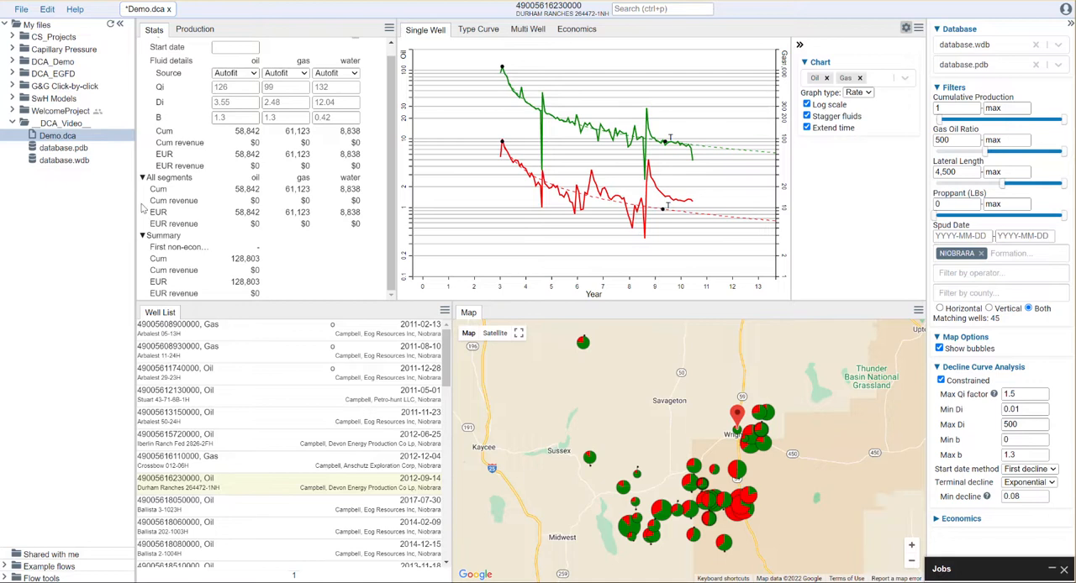
Compute and download the decline curves for Demo.dca
{"action": "left_click", "coordinate": [21, 10]}
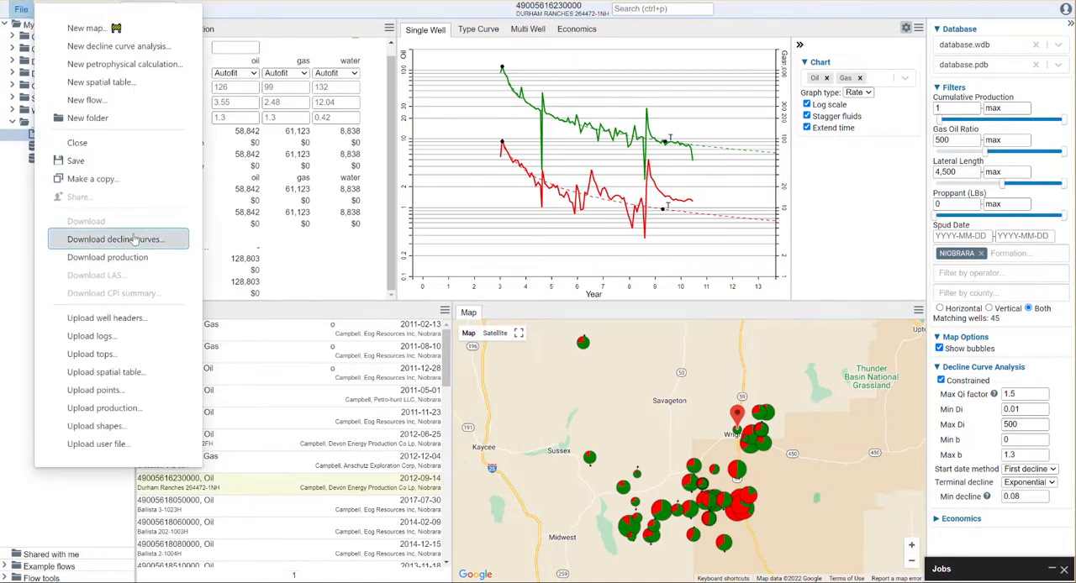
{"action": "left_click", "coordinate": [160, 239]}
{"action": "left_click", "coordinate": [665, 316]}
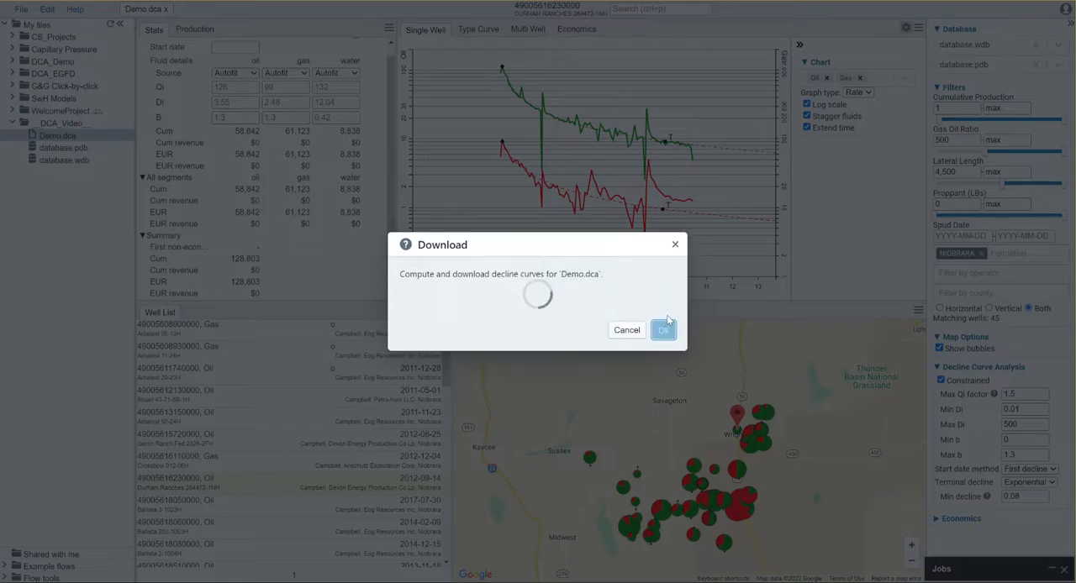